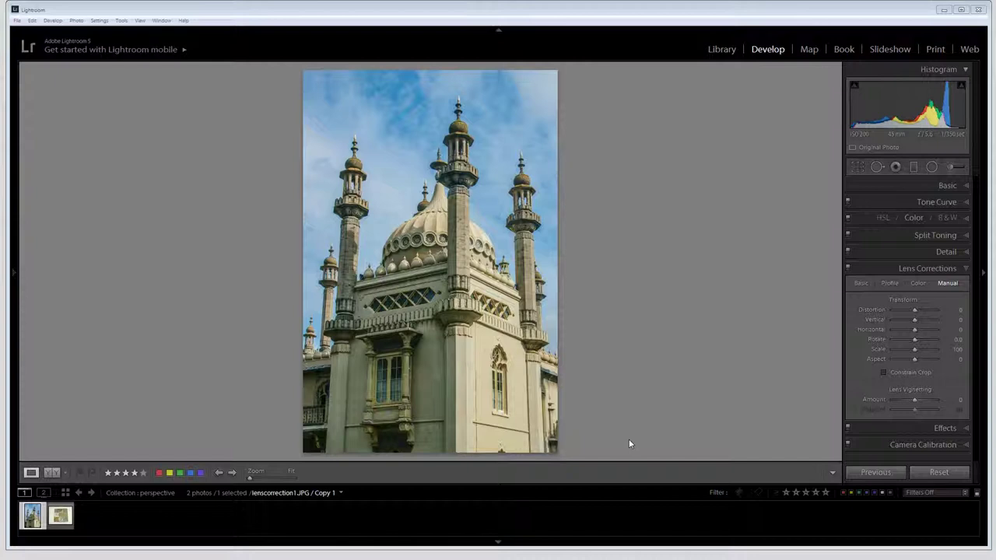
Reopen the Manual lens corrections and set the Vertical transform to -10.
click(966, 270)
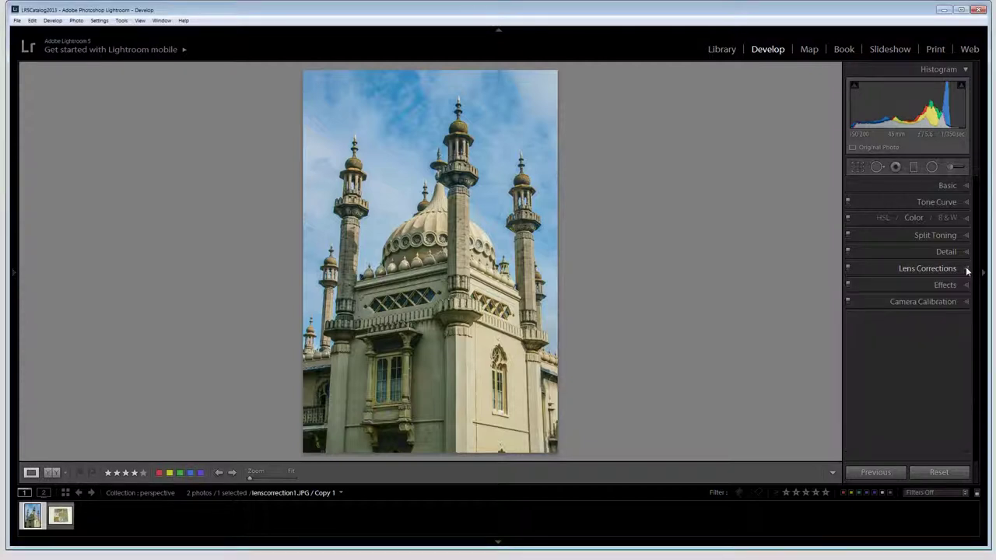
click(966, 271)
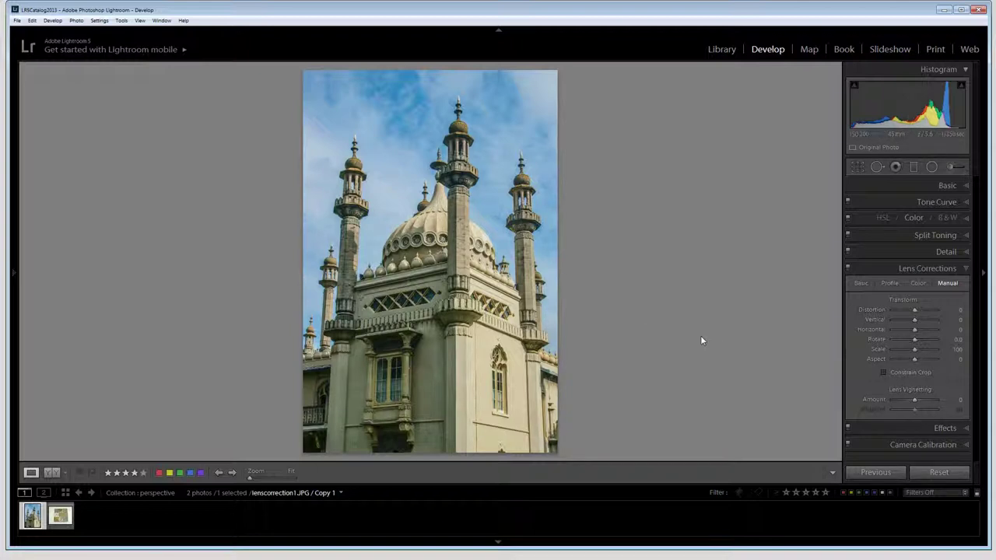
mouse_move(914, 322)
mouse_down()
mouse_move(923, 321)
mouse_move(913, 322)
mouse_up()
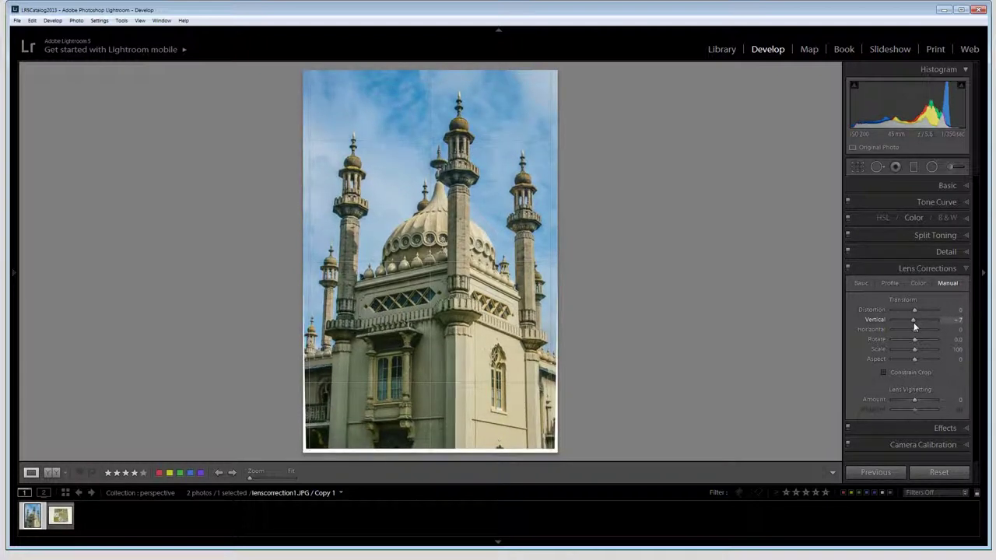
drag(913, 322, 913, 322)
drag(913, 322, 912, 322)
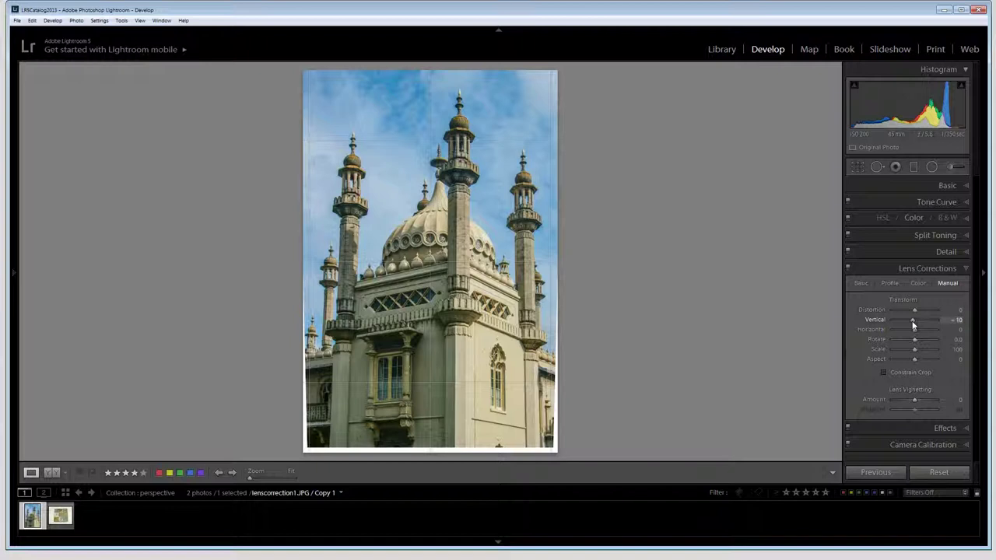
Add Grid Overlay to the toolbar and show the grid over the photo.
click(832, 474)
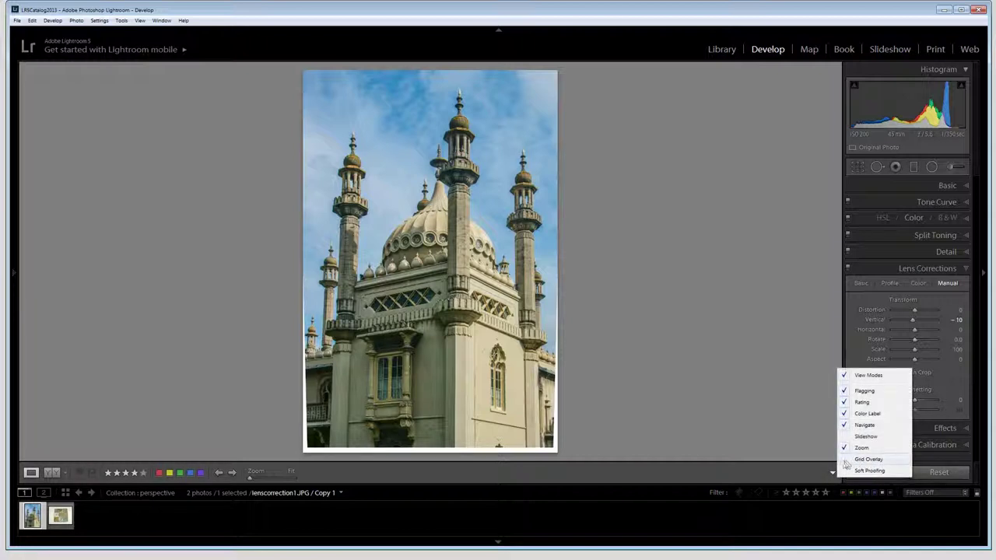
click(867, 459)
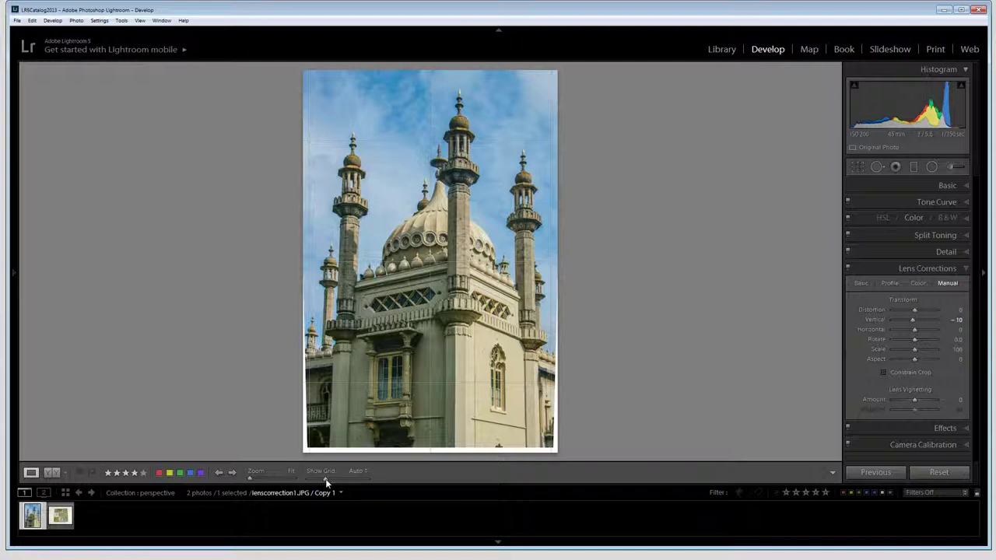
drag(325, 478, 311, 480)
drag(320, 481, 320, 479)
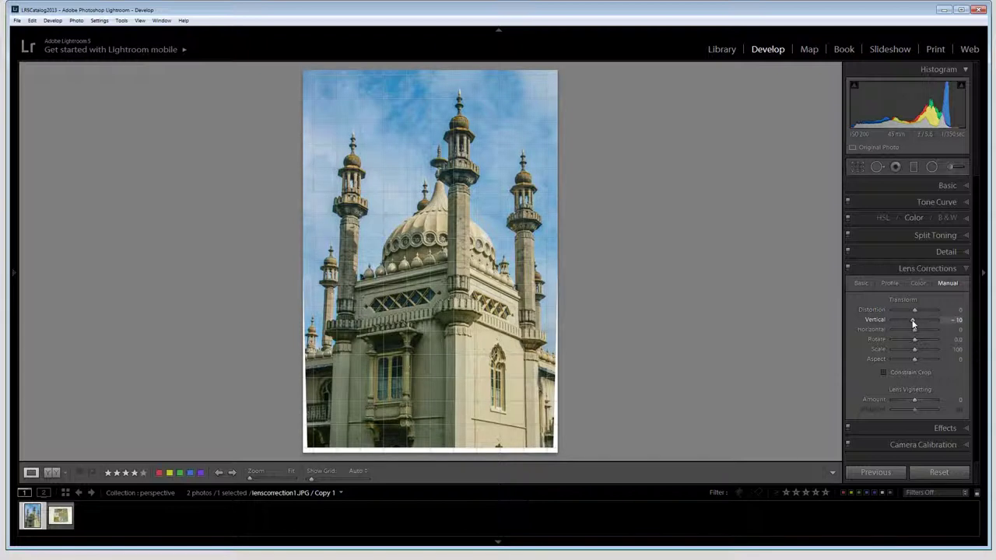
Raise Vertical to -19, try -14 against the grid, and settle on -19.
drag(913, 323, 912, 323)
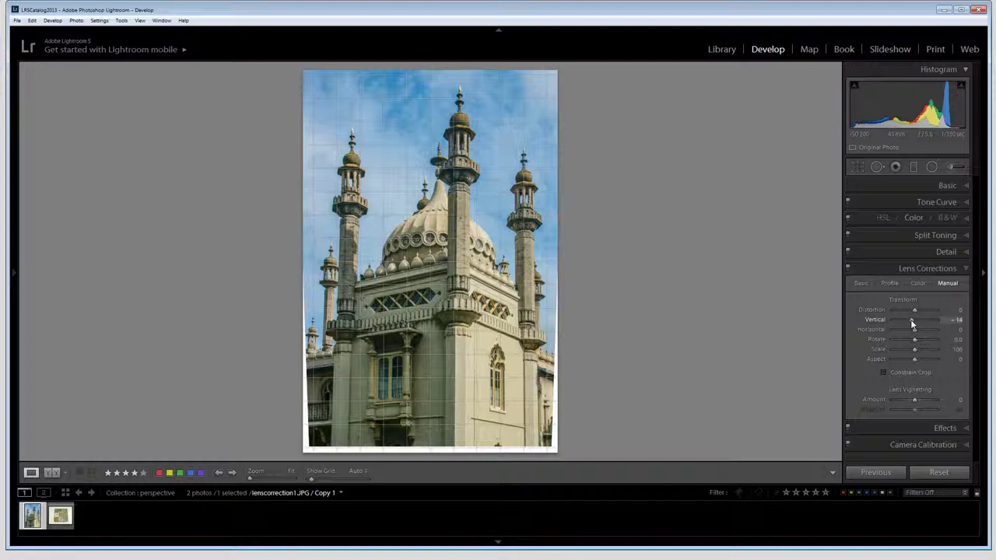
drag(909, 320, 909, 322)
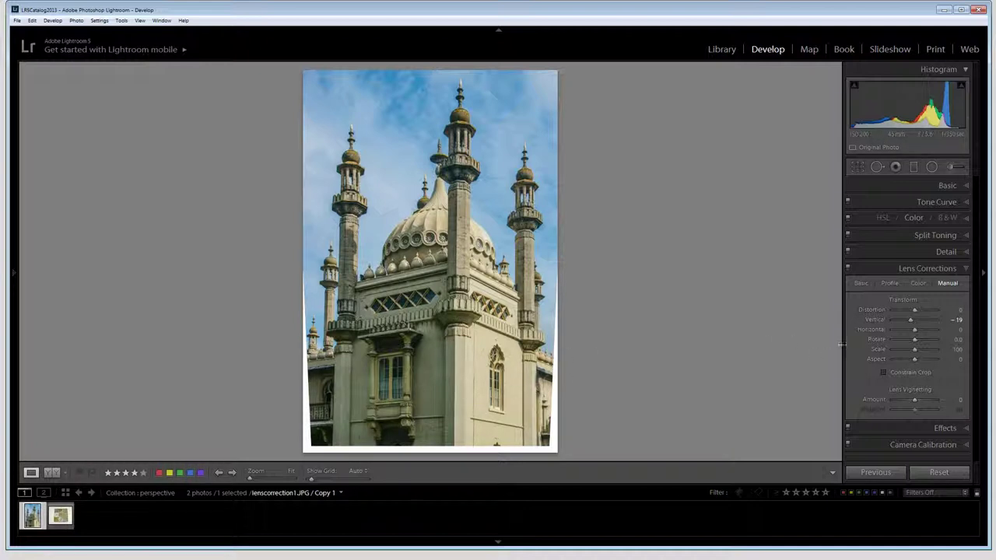
drag(911, 320, 911, 322)
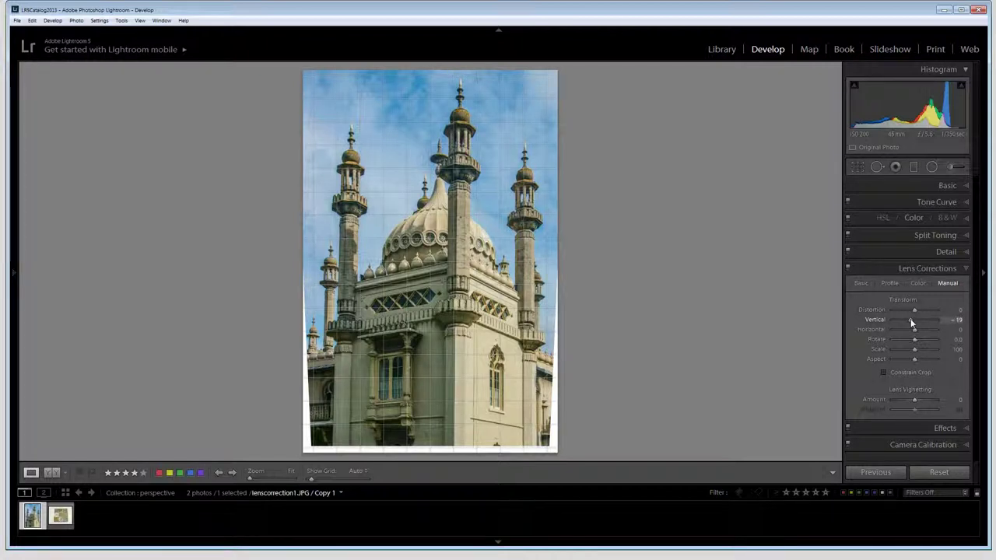
drag(912, 321, 910, 326)
drag(912, 326, 912, 327)
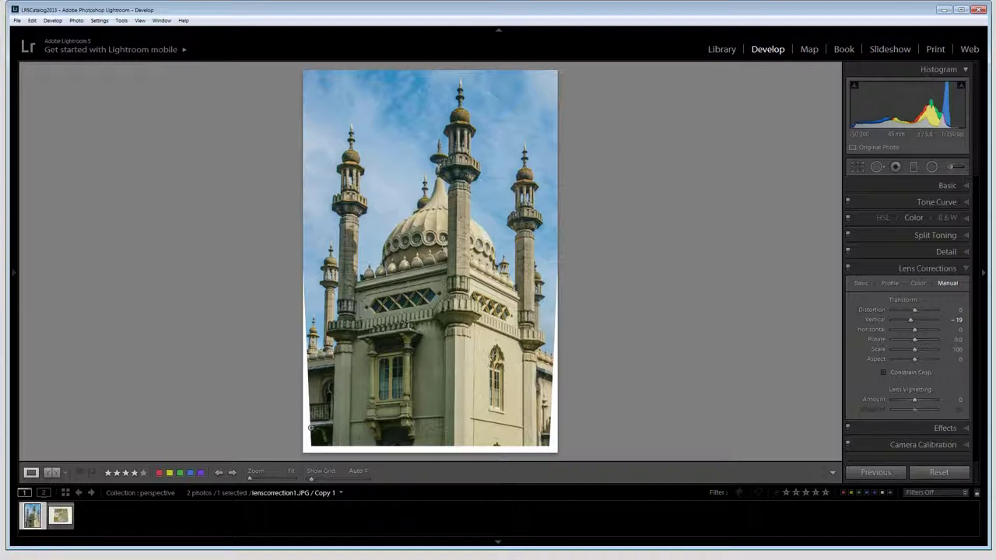
Enable Constrain Crop and set the Aspect slider to -10.
click(883, 374)
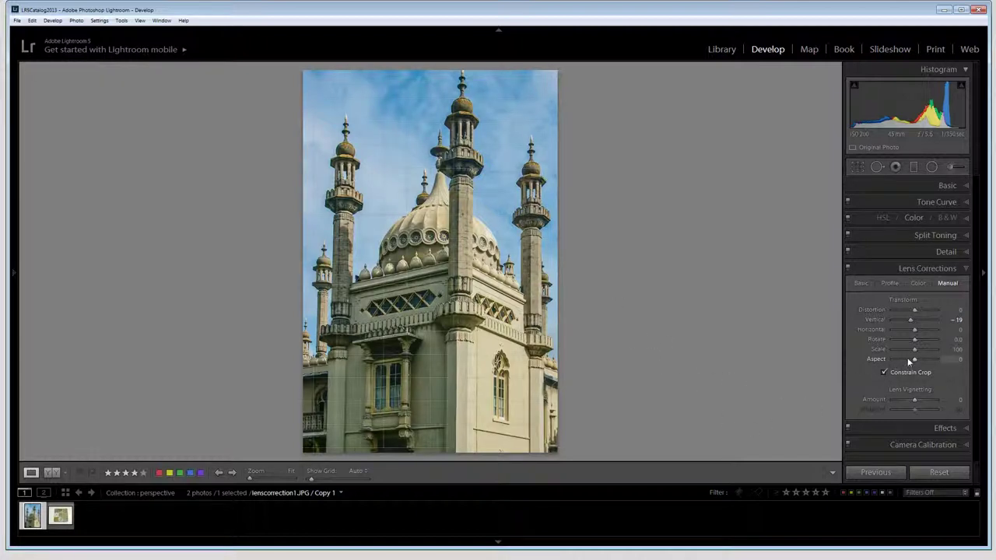
drag(914, 359, 917, 363)
drag(916, 363, 912, 361)
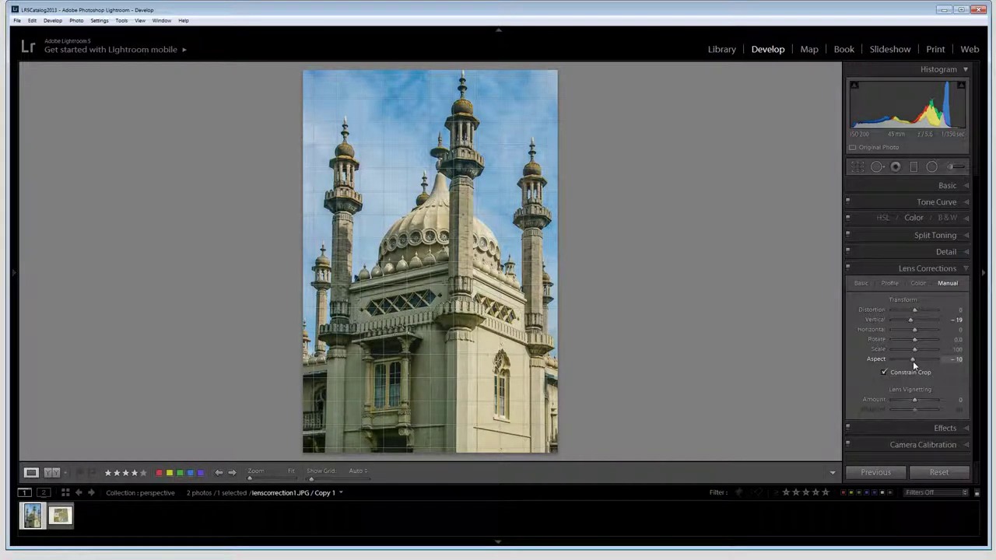
drag(912, 361, 913, 362)
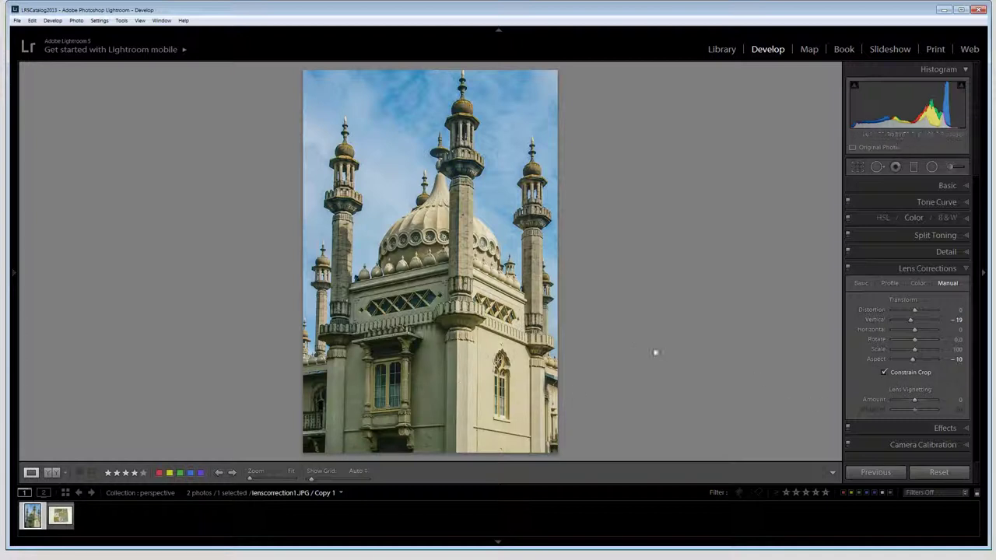
Collapse Lens Corrections, toggle the Before/After view with \, and switch to Crop Overlay.
click(966, 269)
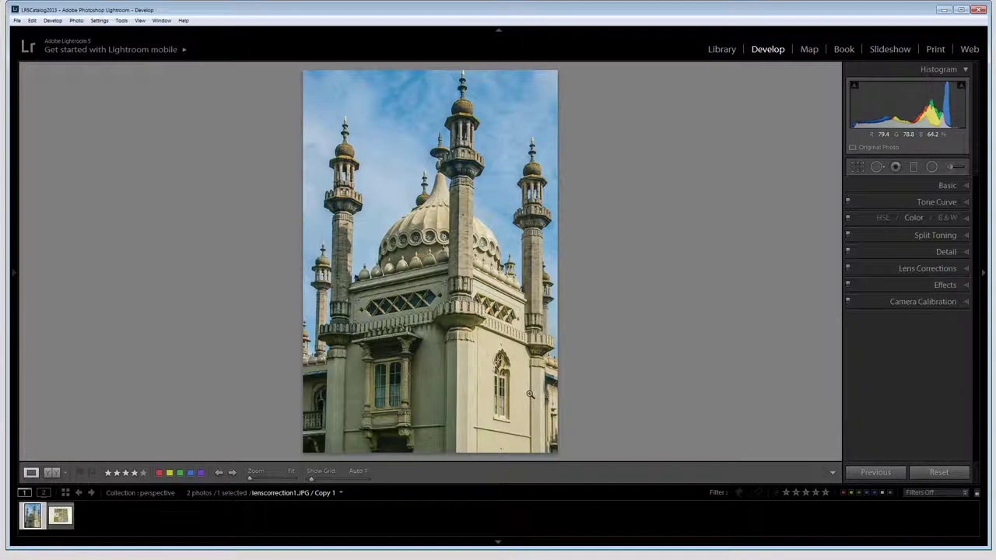
key(backslash)
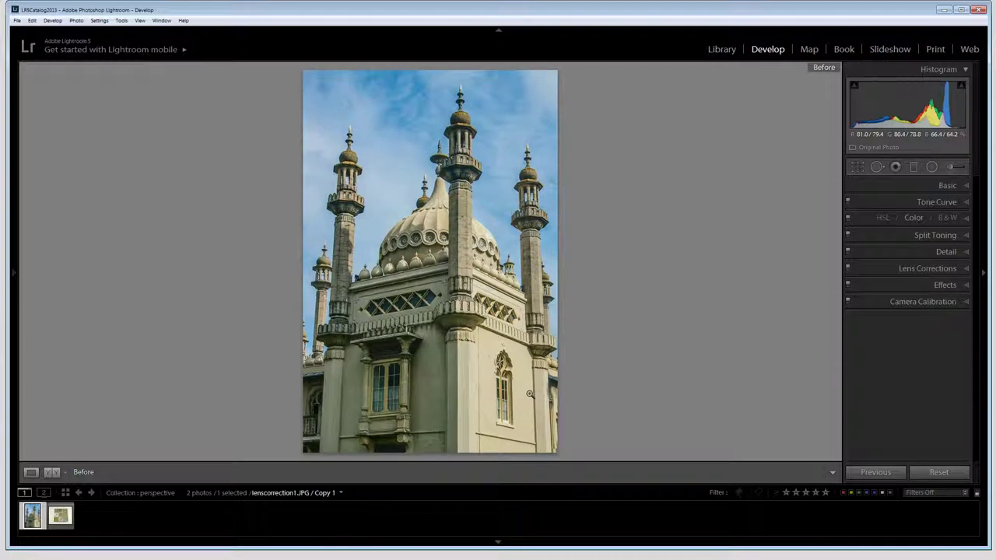
key(backslash)
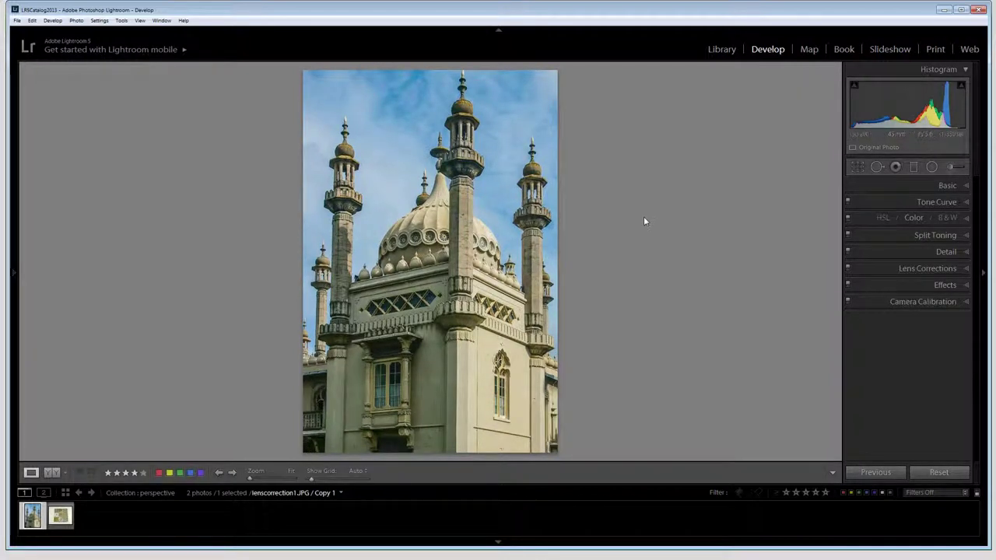
click(856, 167)
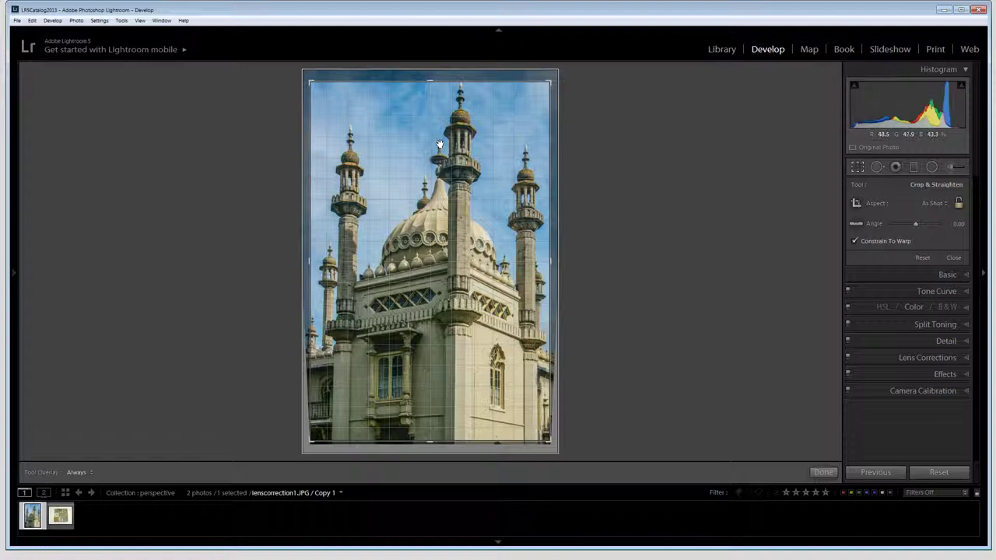
Shift the palace photo within the crop frame and apply the crop.
drag(439, 133, 438, 145)
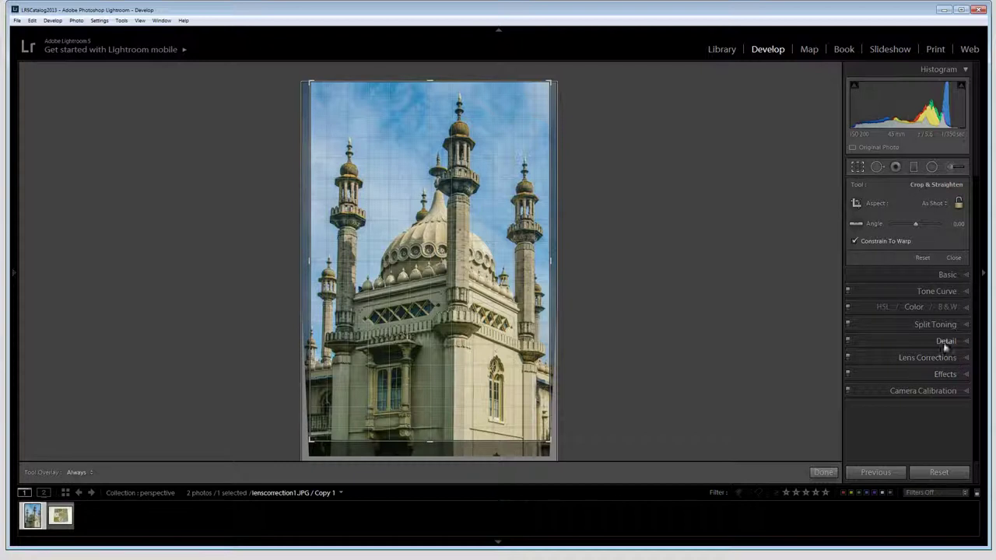
click(858, 168)
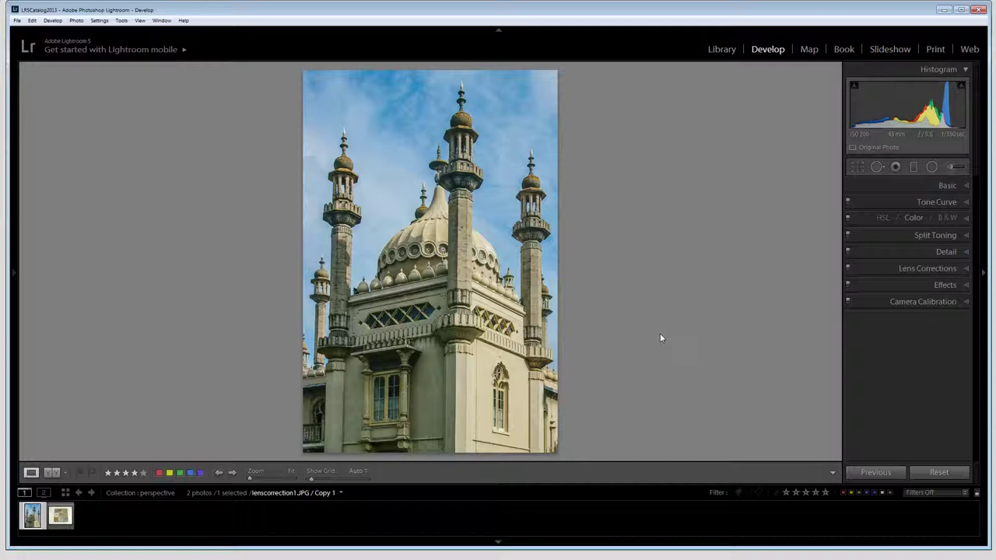
View the Before version, then open keystoning.jpg from the filmstrip.
key(backslash)
key(backslash)
click(60, 521)
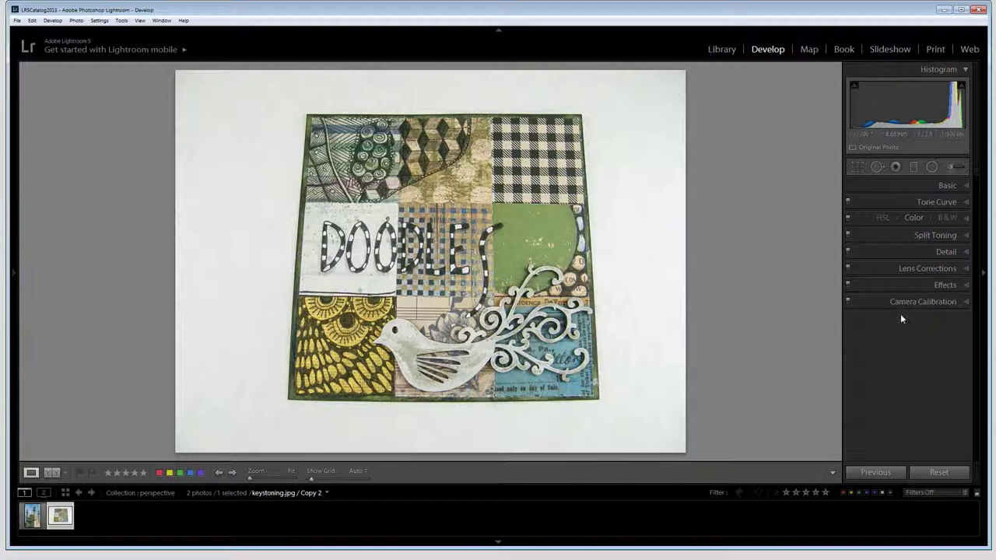
Square up the doodle paper's converging sides with a Vertical correction of -31.
click(964, 270)
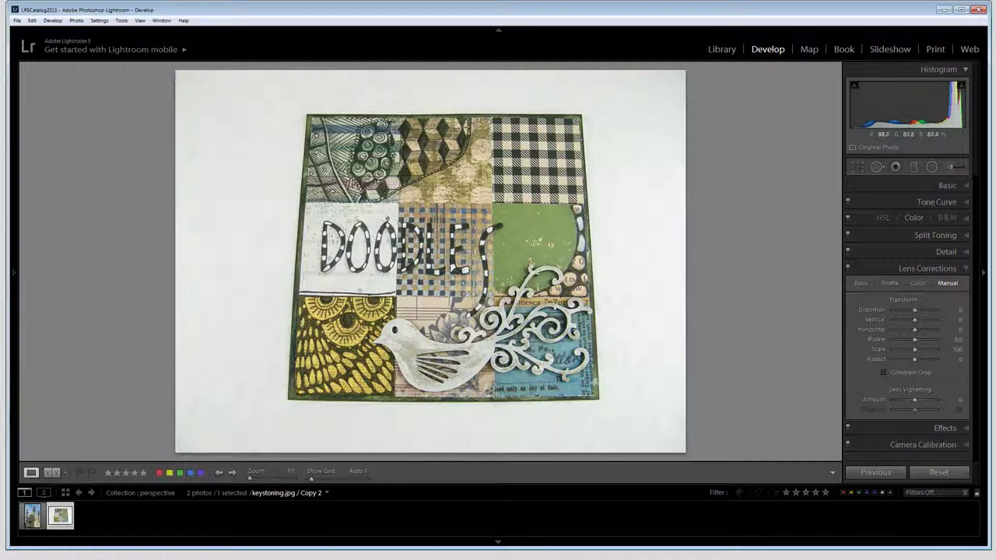
mouse_move(894, 343)
drag(915, 320, 907, 320)
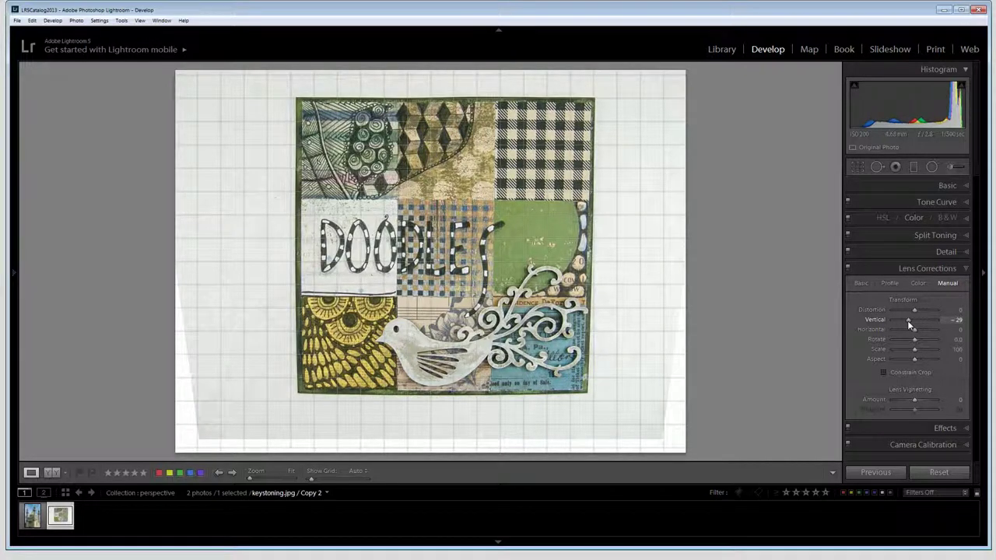
drag(907, 321, 908, 322)
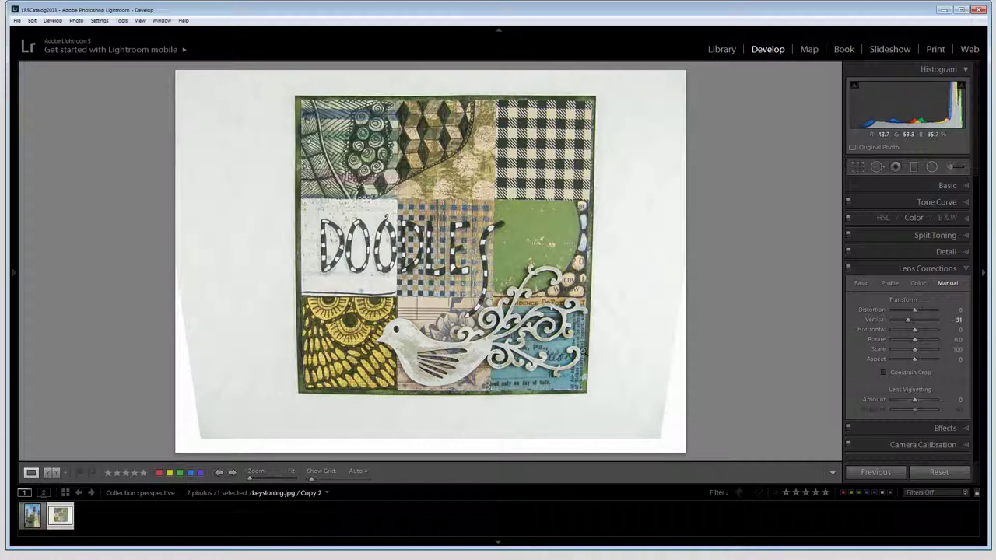
Set Distortion to +5 to flatten the barrel bulge and ease Vertical to -24.
click(904, 312)
mouse_move(908, 309)
mouse_down()
mouse_move(923, 312)
mouse_move(914, 313)
mouse_up()
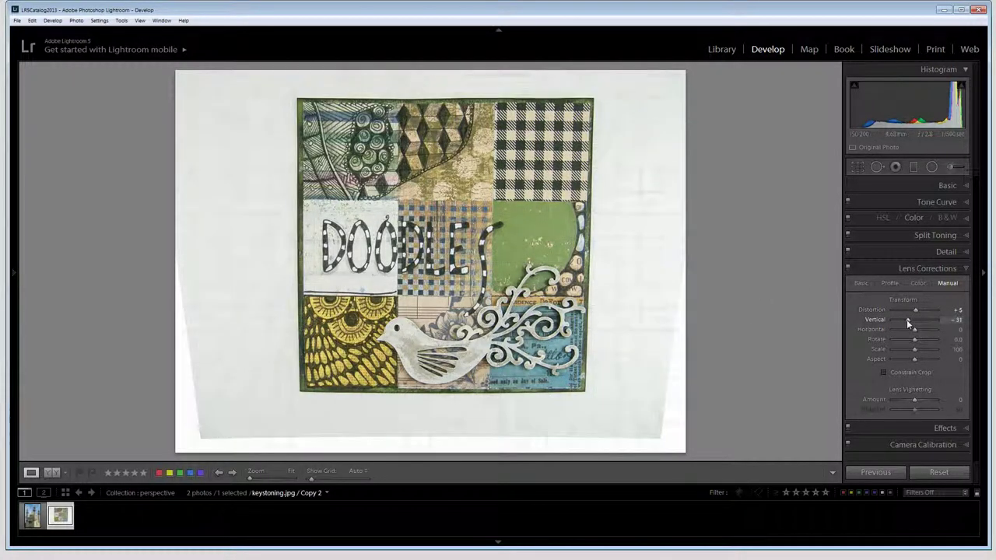
drag(907, 319, 909, 320)
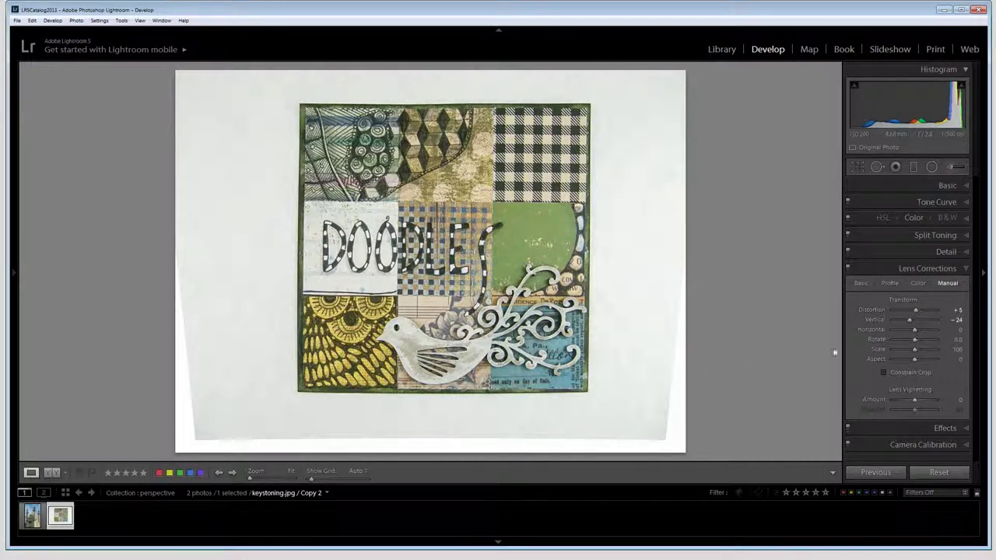
Set the Aspect slider to +14 to unsquash the doodle paper.
mouse_move(904, 365)
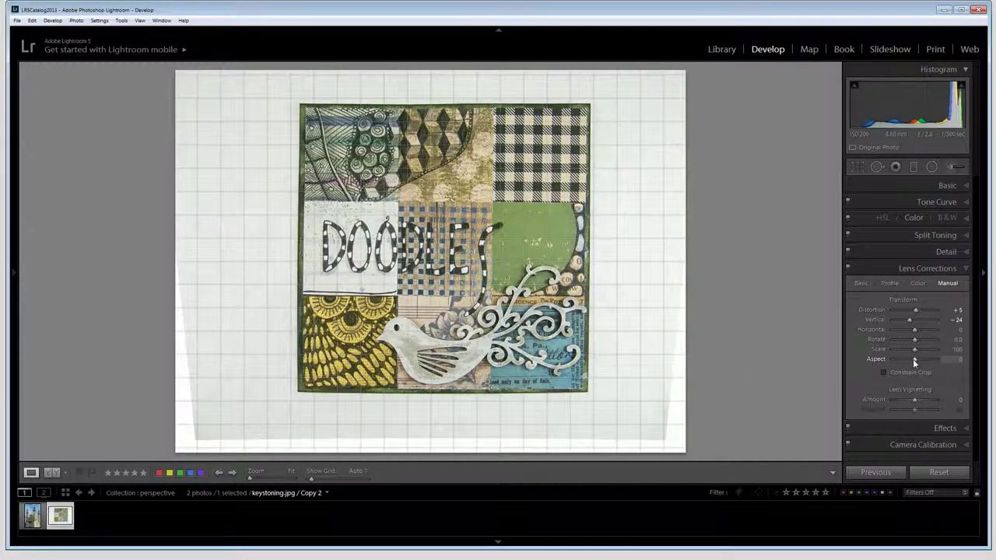
drag(911, 359, 920, 358)
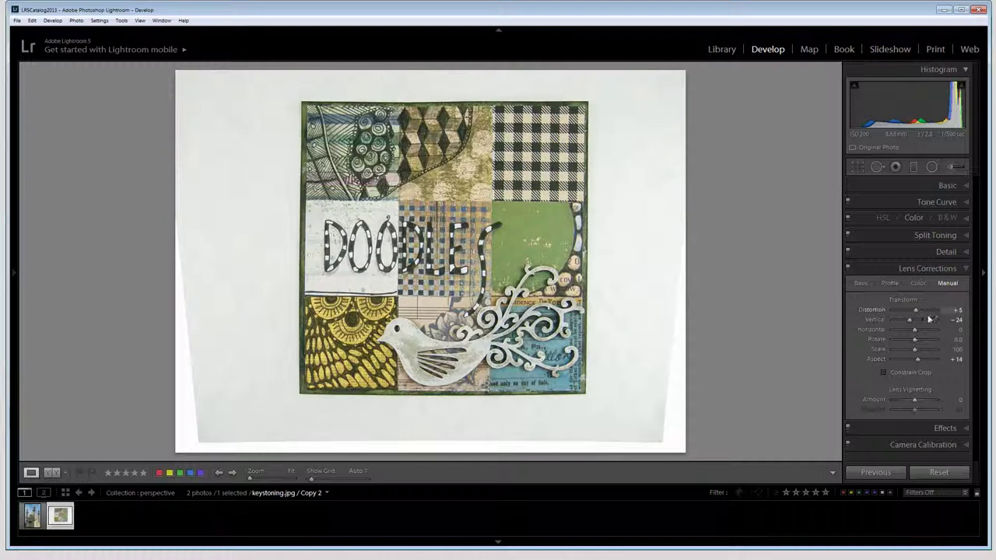
click(925, 359)
drag(917, 359, 917, 359)
Constrain the crop, pull in the bottom, right and left edges, and apply the 20 x 19.10 crop.
click(884, 372)
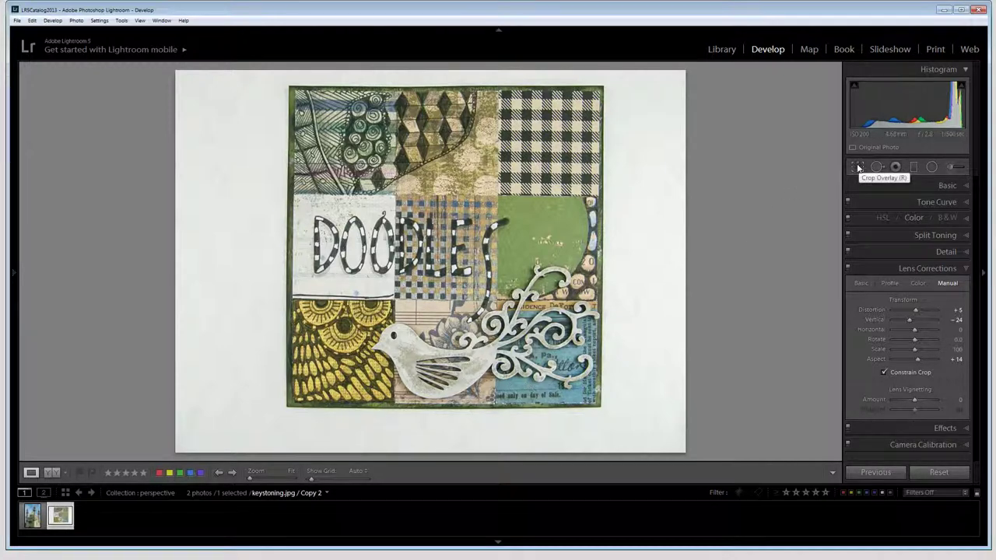
click(858, 168)
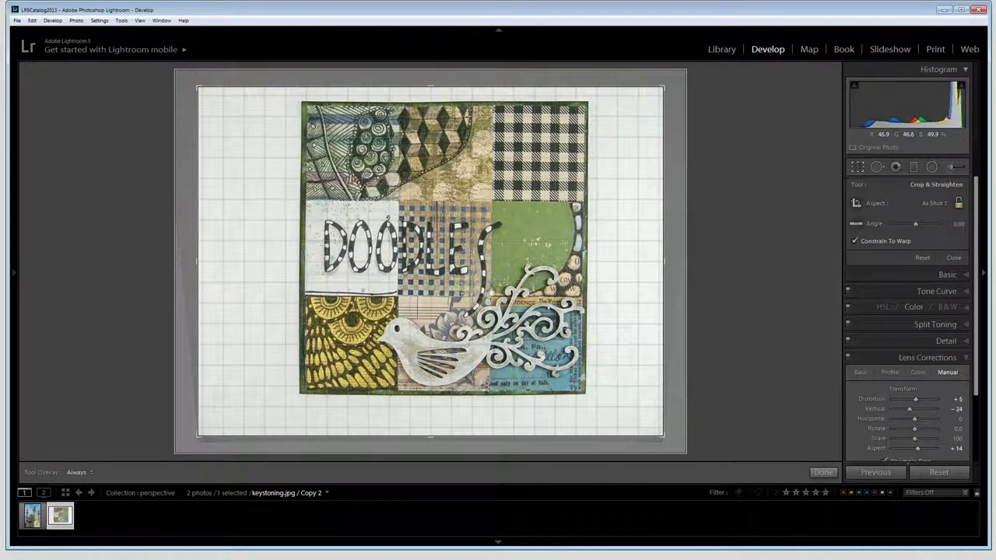
drag(431, 436, 471, 410)
drag(664, 262, 635, 265)
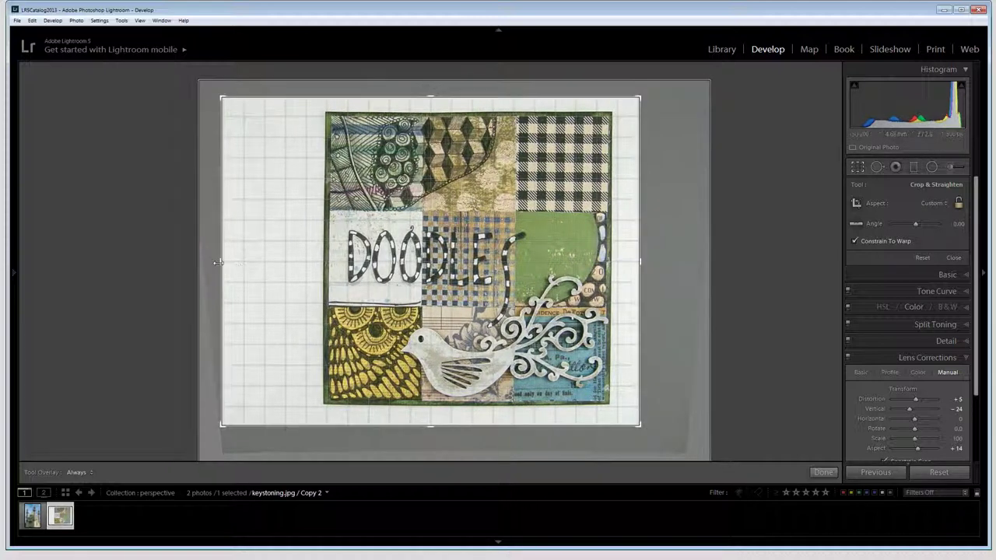
drag(219, 262, 293, 262)
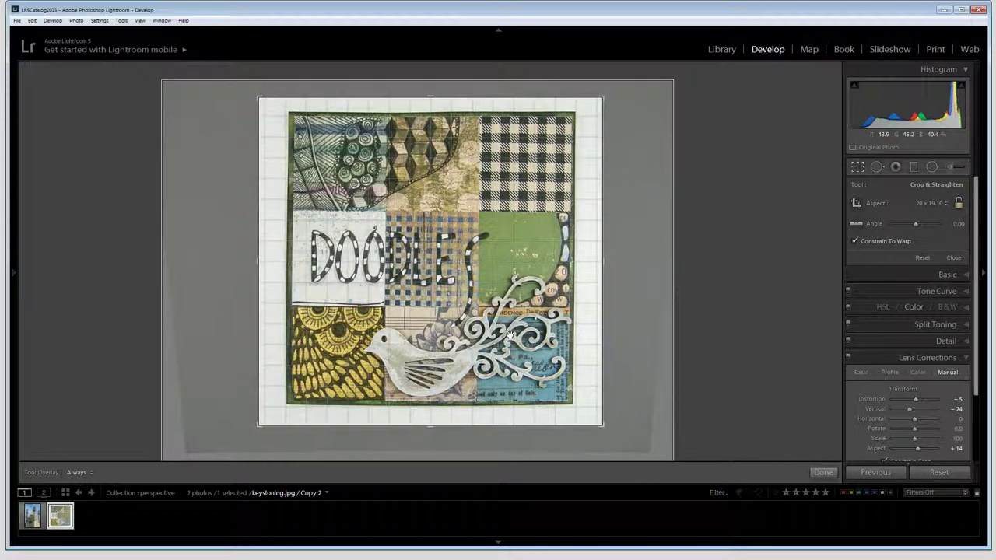
click(823, 473)
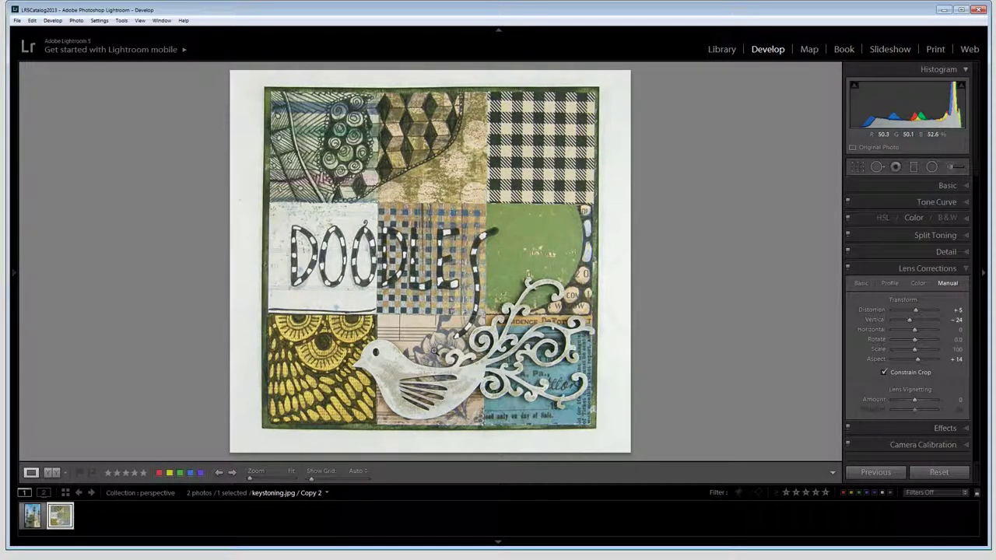
Switch back to the palace photo, Copy 1 of lenscorrection1.JPG, from the filmstrip.
click(219, 472)
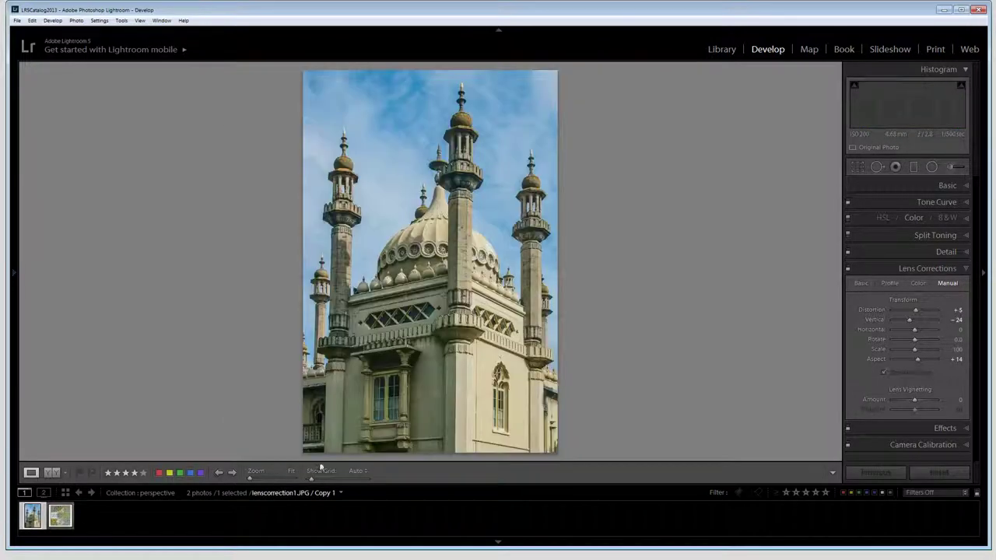